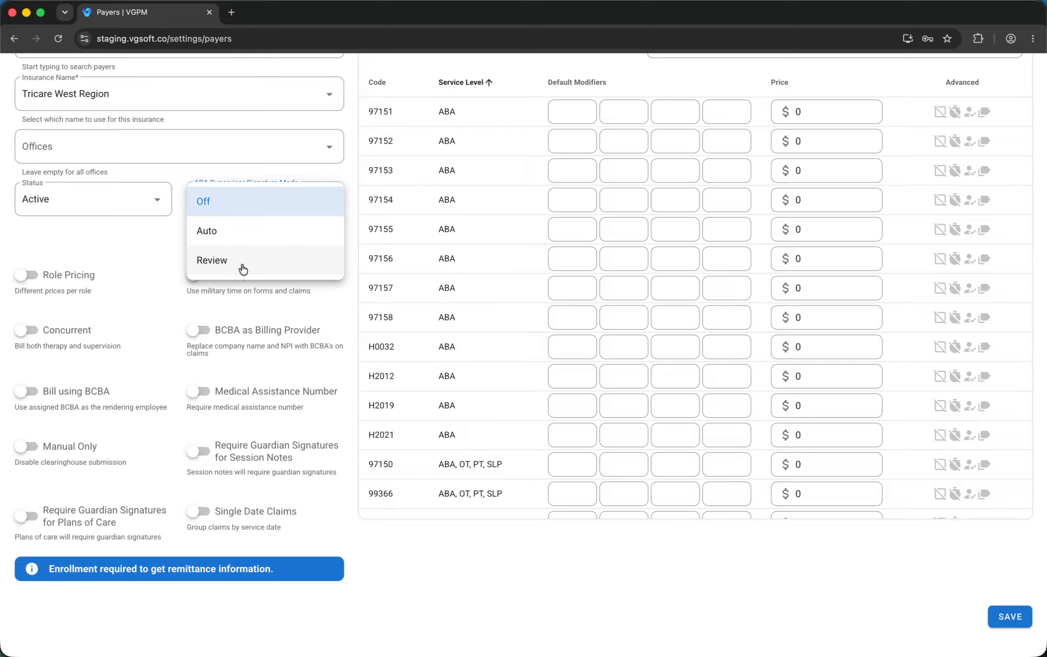
Step: Try the new payer's Role Pricing, Military Time and Concurrent options, switching each one on and back off
left_click(153, 259)
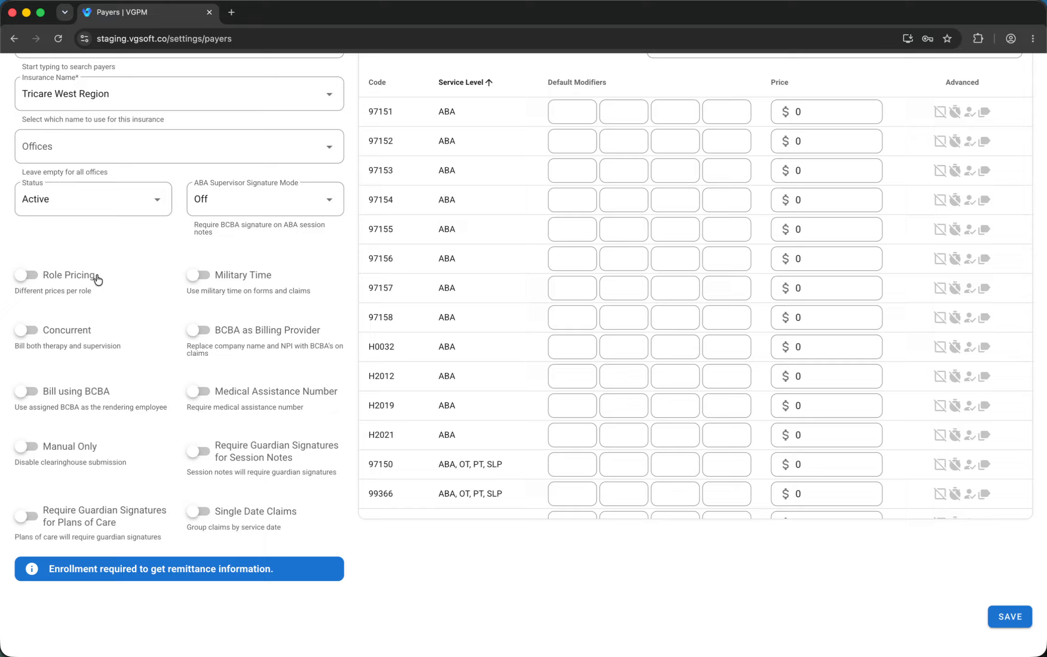
left_click(45, 277)
scroll(470, 267, "up", 2)
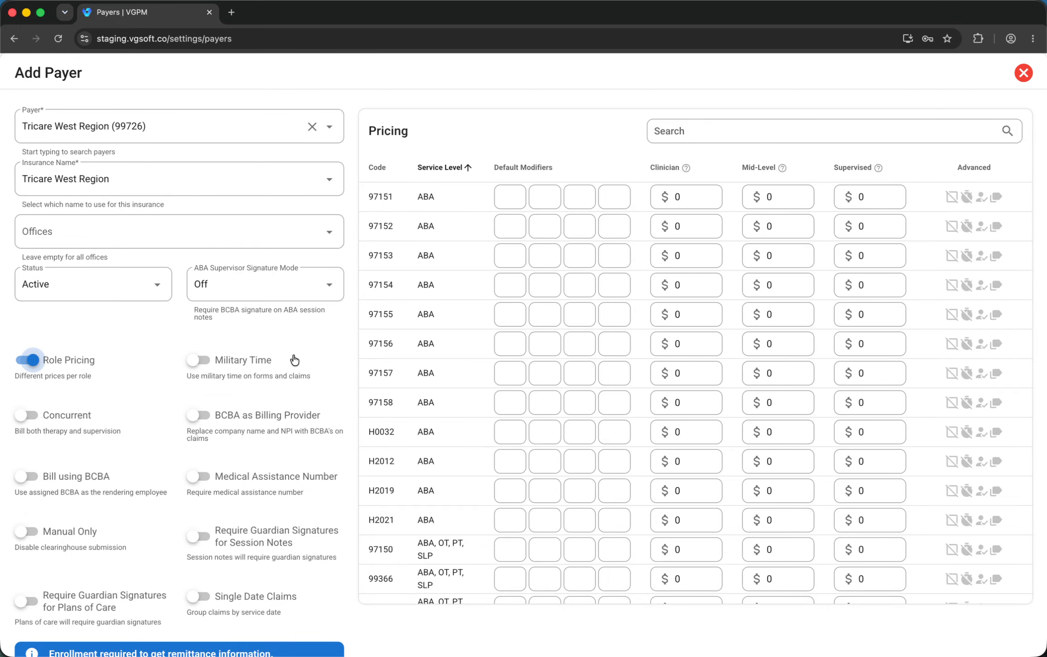
scroll(294, 360, "down", 1)
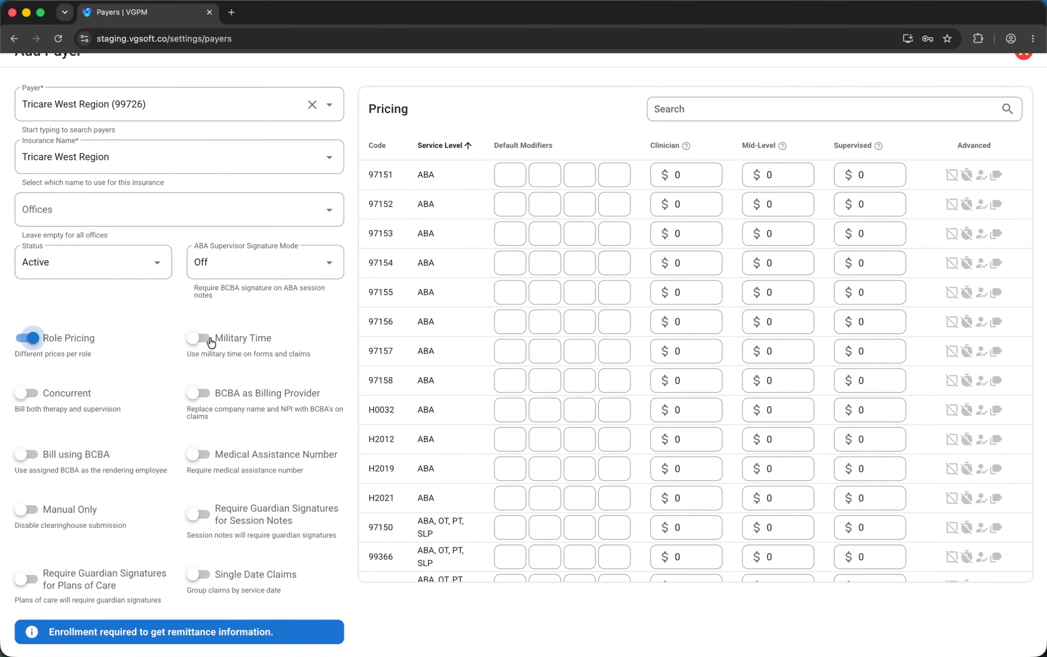
left_click(210, 340)
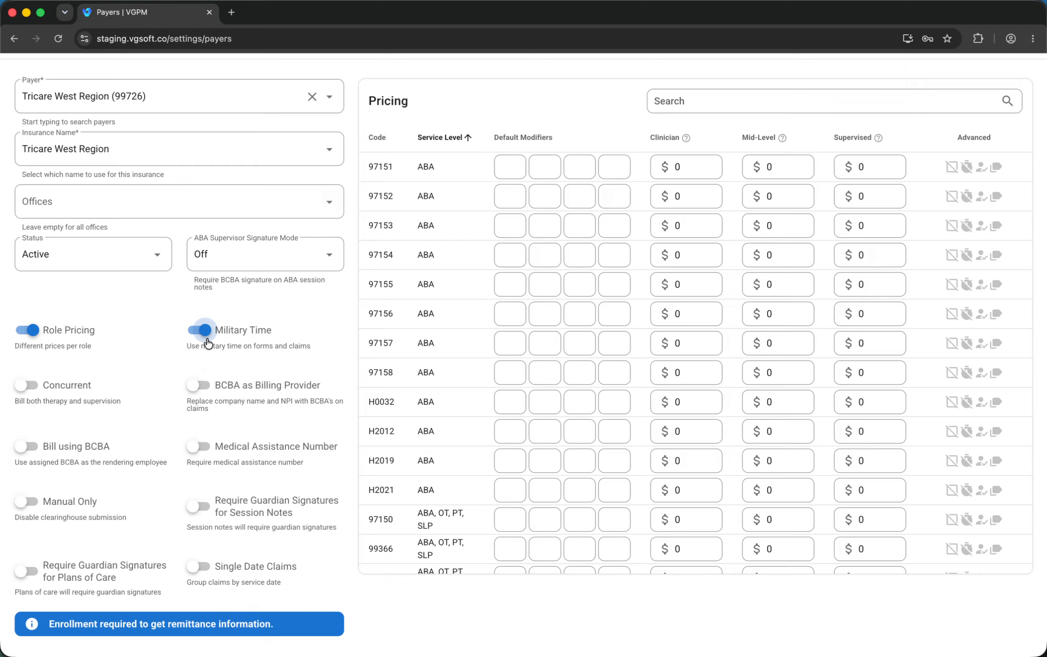
scroll(208, 344, "down", 2)
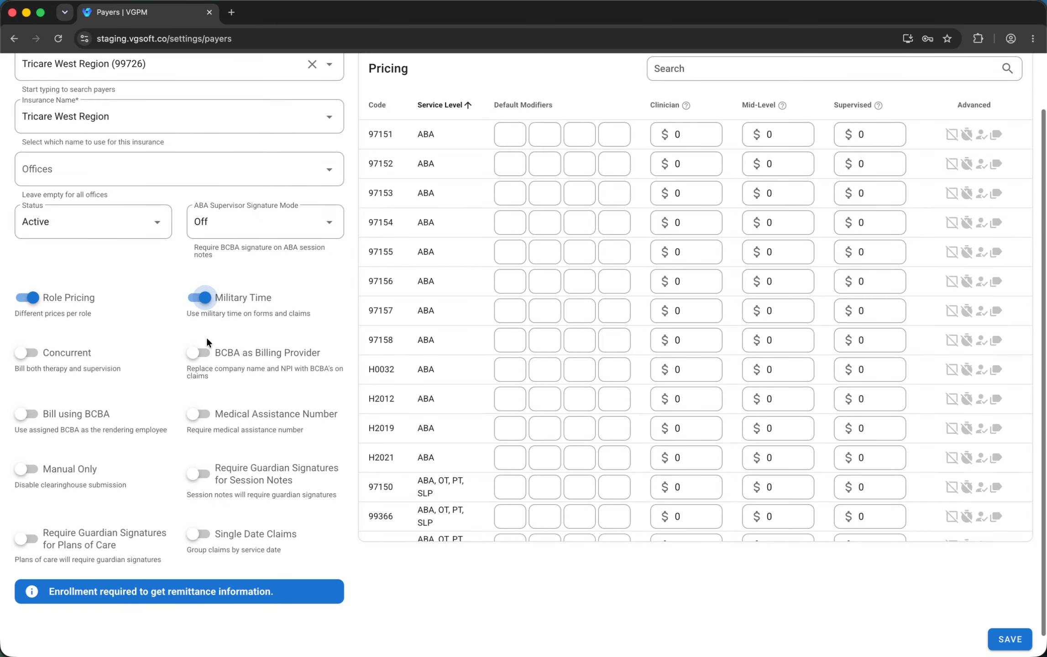
left_click(199, 299)
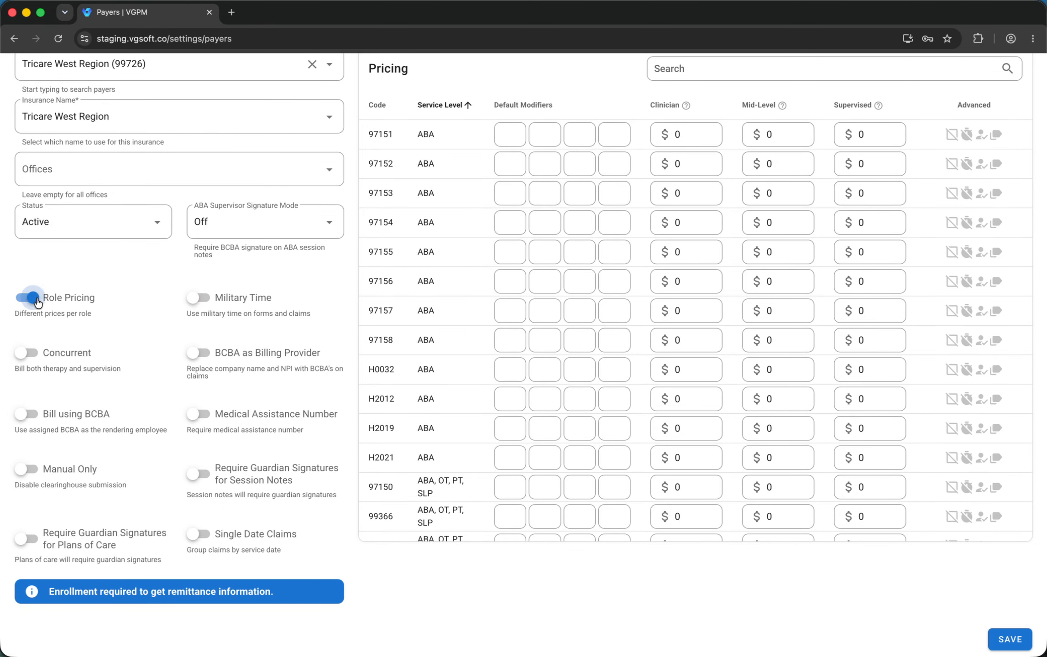
left_click(38, 302)
left_click(38, 358)
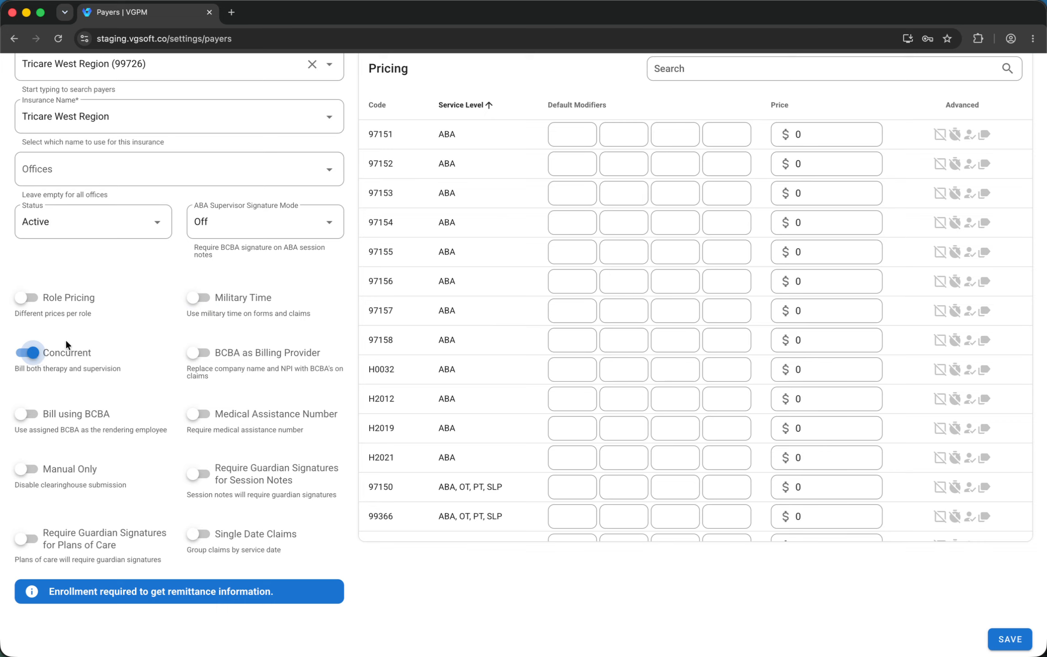
left_click(33, 353)
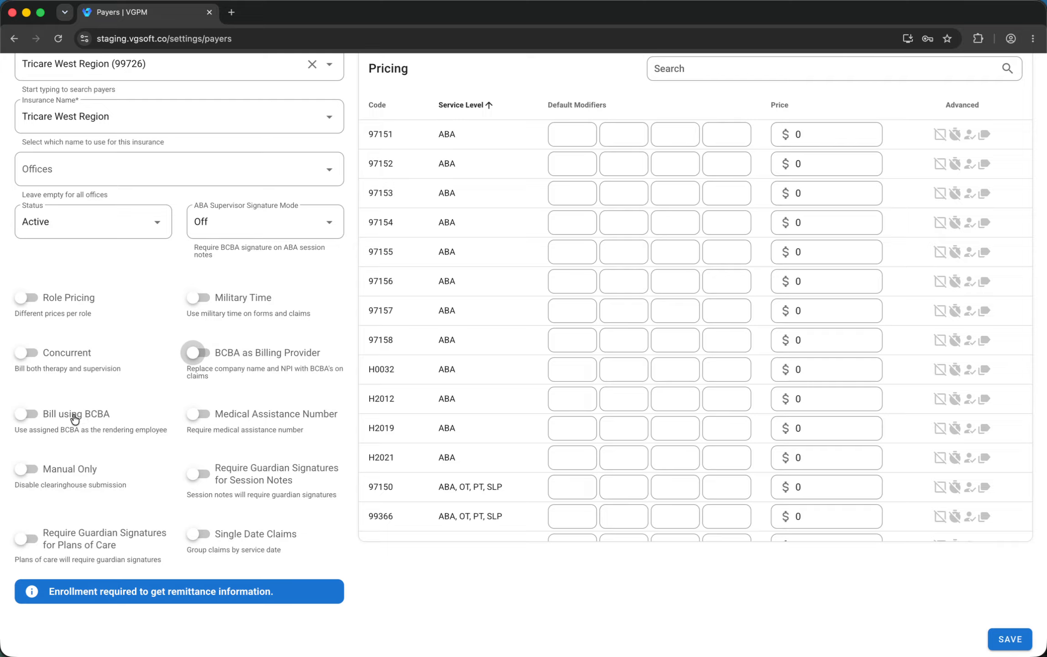
Step: Enable Bill using BCBA for the payer and review the advanced settings of billing code 97151 without changing them
left_click(35, 414)
scroll(441, 372, "up", 2)
left_click(963, 193)
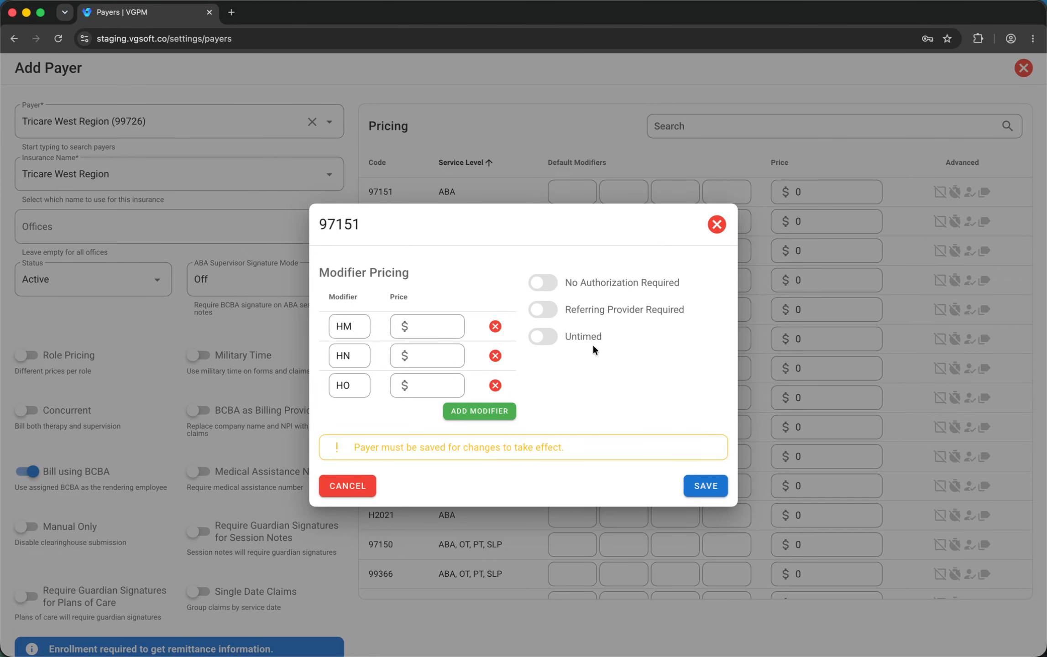
left_click(715, 226)
scroll(691, 298, "down", 2)
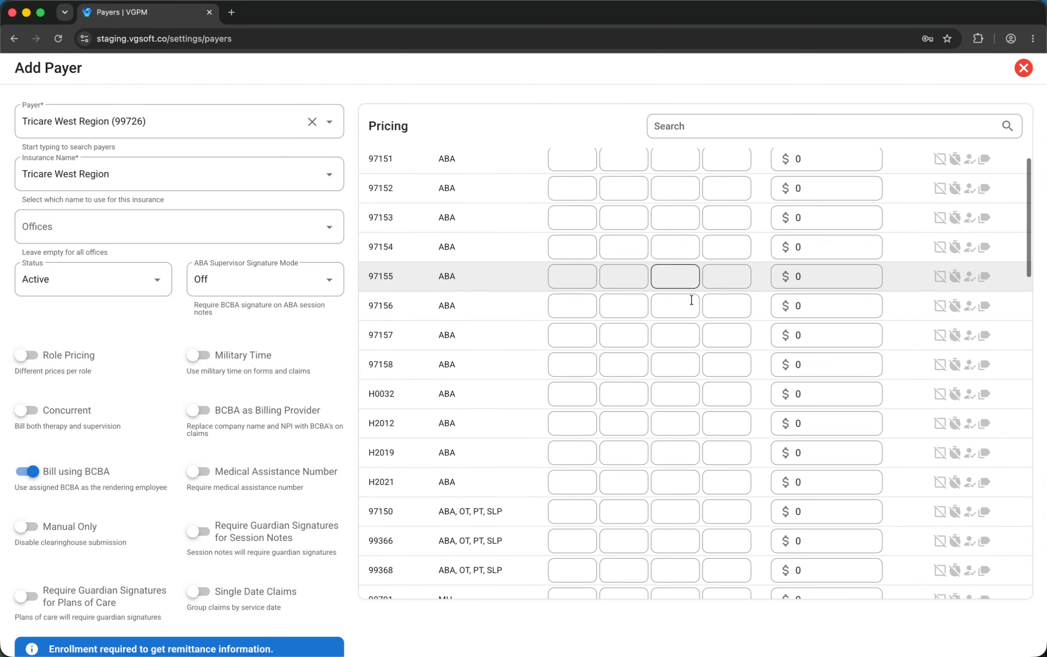
scroll(789, 637, "down", 2)
scroll(435, 315, "up", 4)
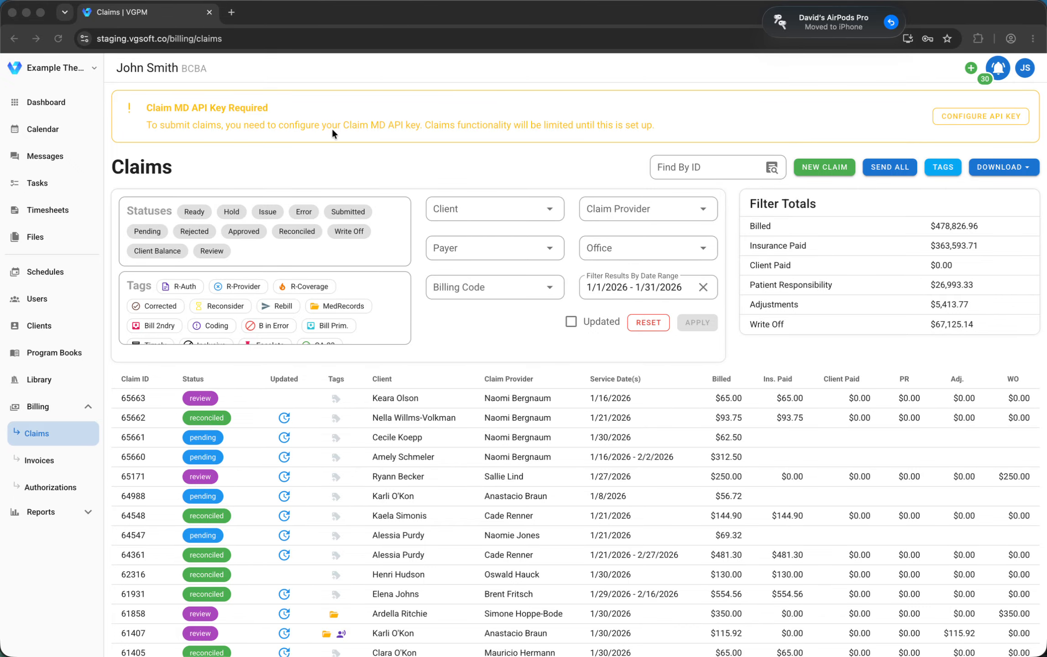
Step: View the download options available for claims without downloading anything
scroll(375, 170, "down", 1)
left_click(1002, 153)
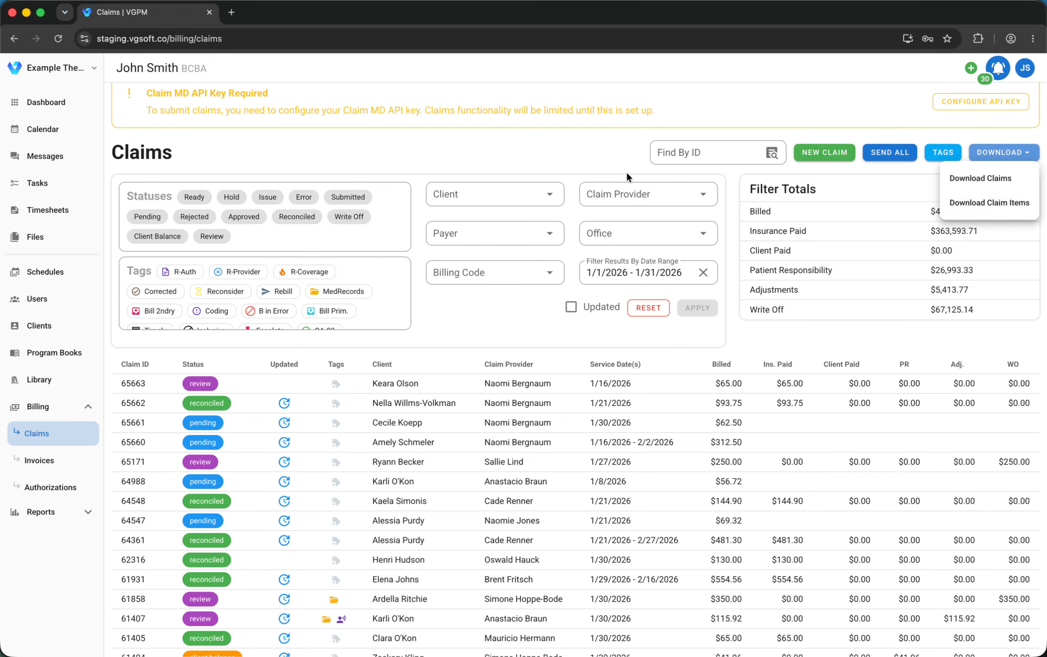
left_click(593, 152)
Step: Try the Ready and Issue status filters on the claims list and clear them again
scroll(542, 160, "down", 1)
left_click(194, 190)
left_click(195, 191)
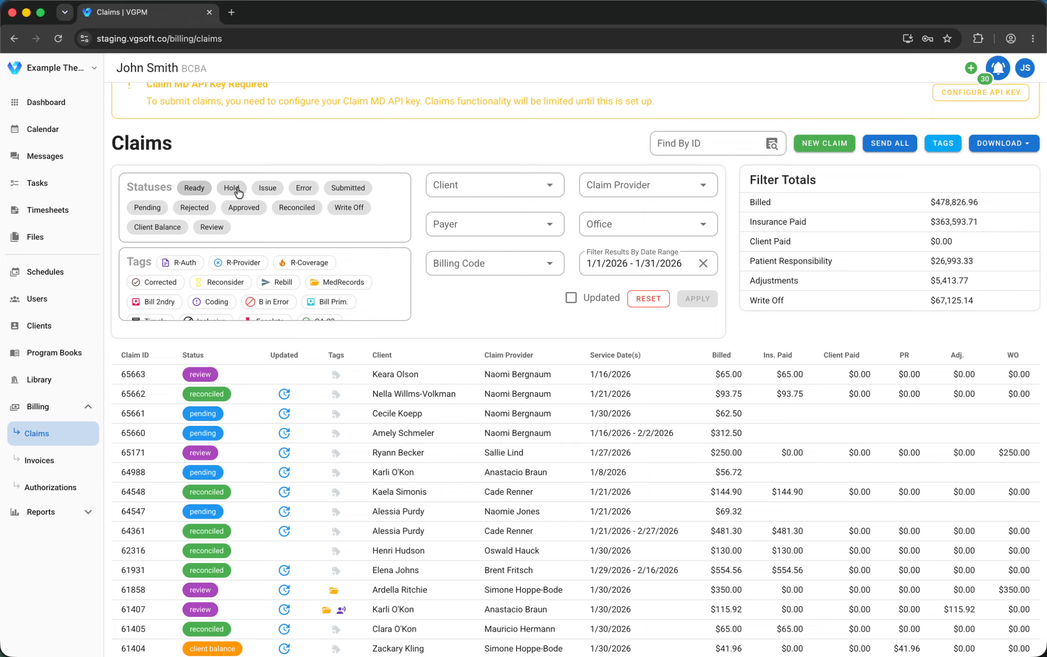
left_click(261, 191)
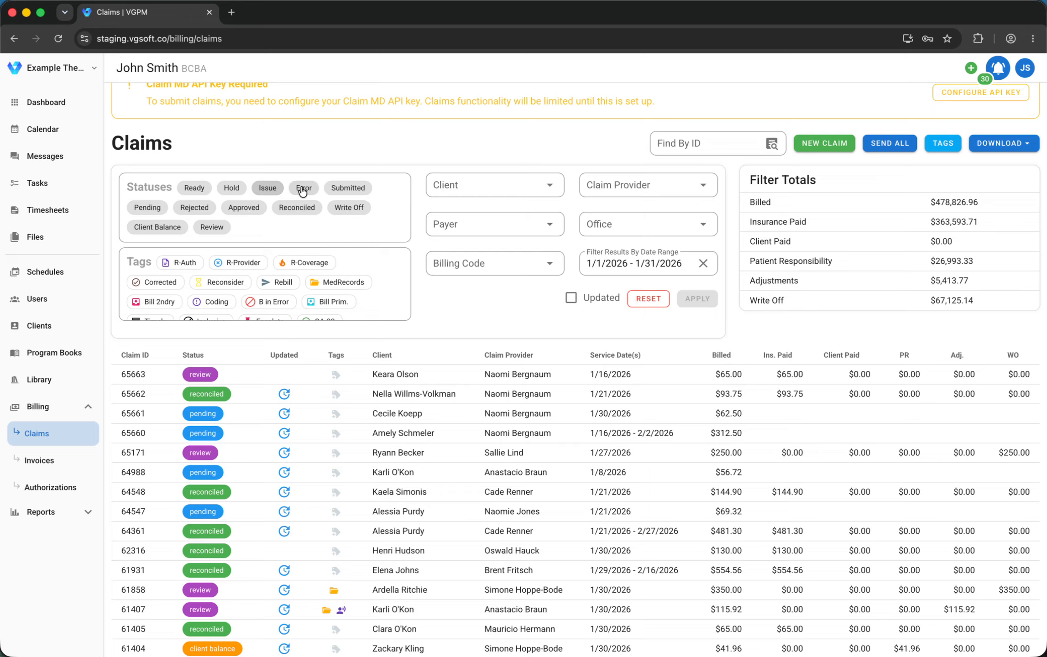
Step: Try the Error, Submitted, Pending, Rejected and Approved status filters on the claims list, then deselect them all
left_click(301, 167)
left_click(307, 189)
left_click(347, 187)
left_click(173, 210)
left_click(151, 208)
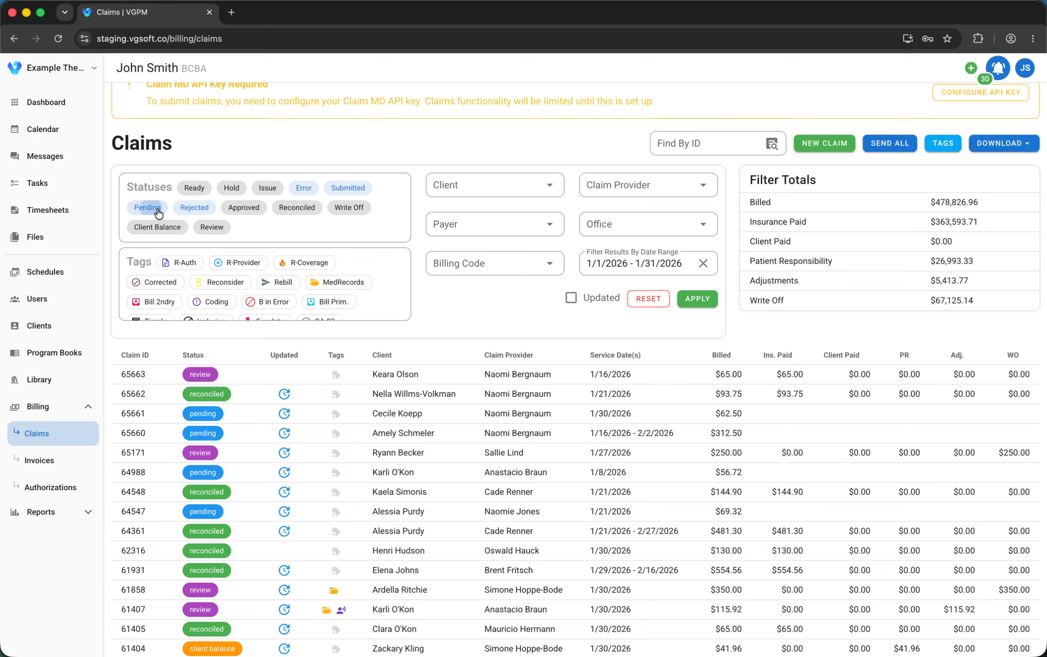
left_click(243, 207)
left_click(154, 214)
left_click(195, 209)
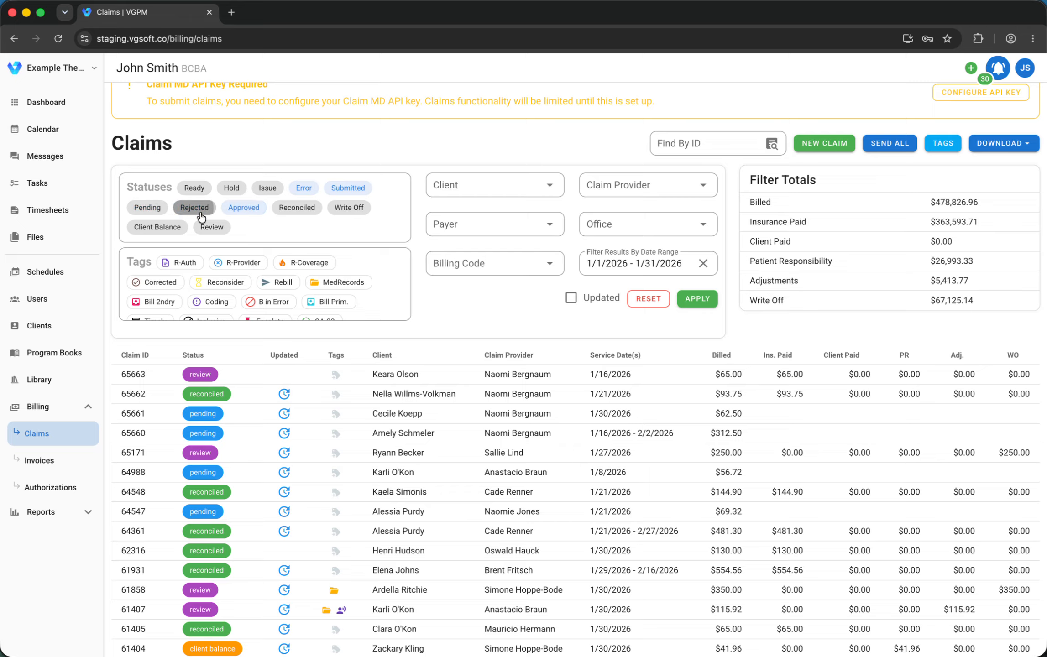
left_click(243, 207)
left_click(304, 188)
left_click(350, 190)
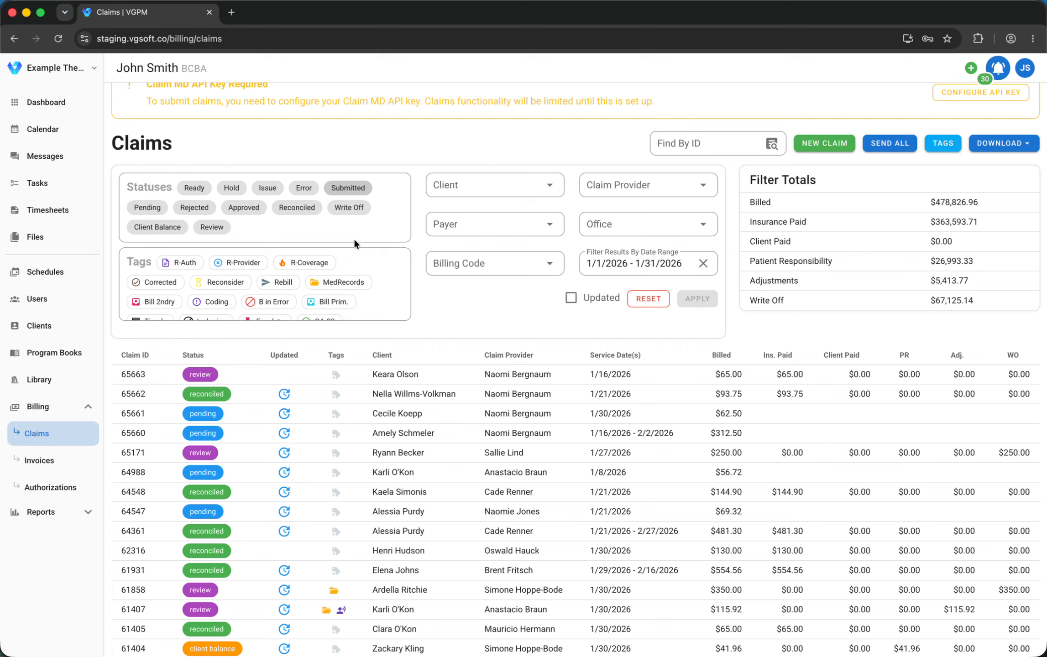
Step: Try the Reconciled, Write Off, Client Balance and Review status filters without applying them, and deselect them all
left_click(296, 206)
left_click(337, 208)
left_click(177, 230)
left_click(207, 232)
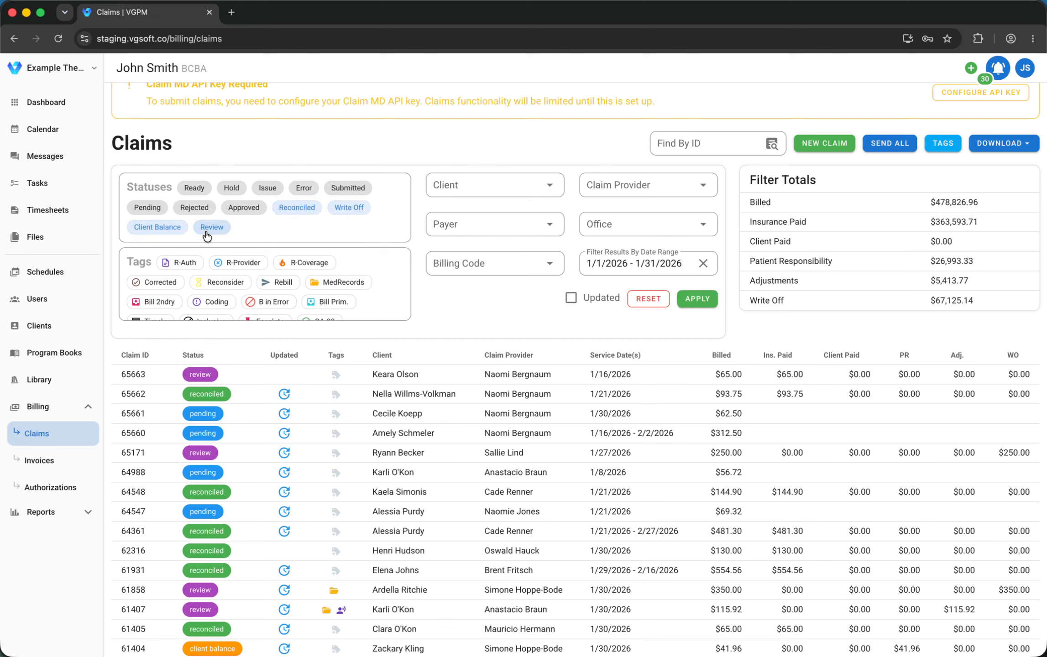
left_click(209, 228)
left_click(159, 228)
left_click(348, 208)
left_click(297, 208)
Step: View the timeline and tags of the $115.92 claim in review status, and close it without changes
scroll(284, 560, "down", 1)
left_click(284, 561)
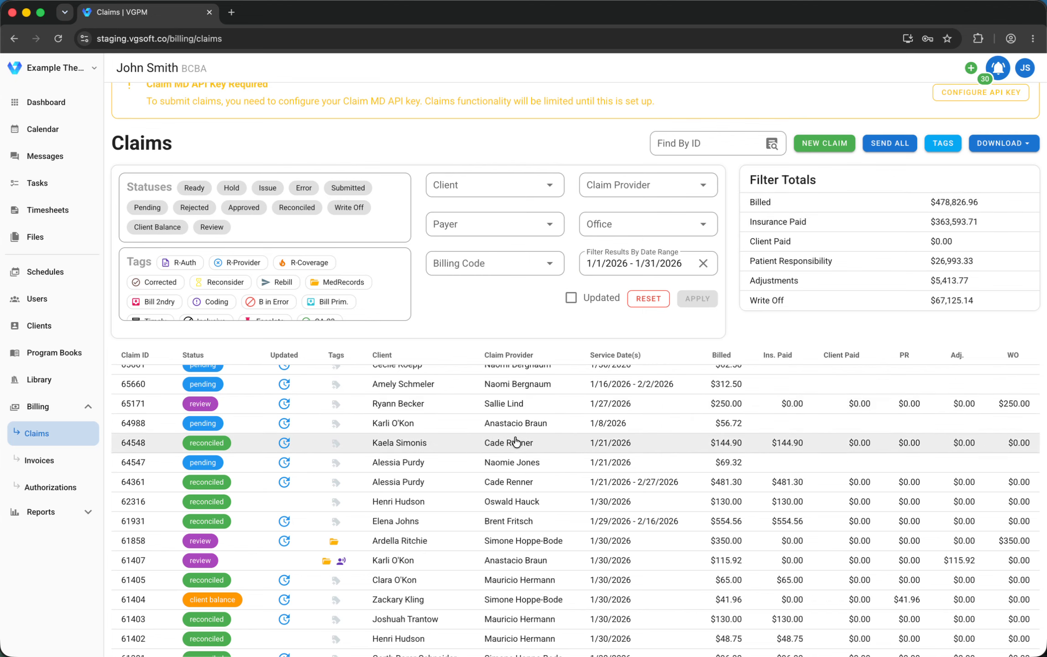
left_click(513, 565)
left_click(404, 604)
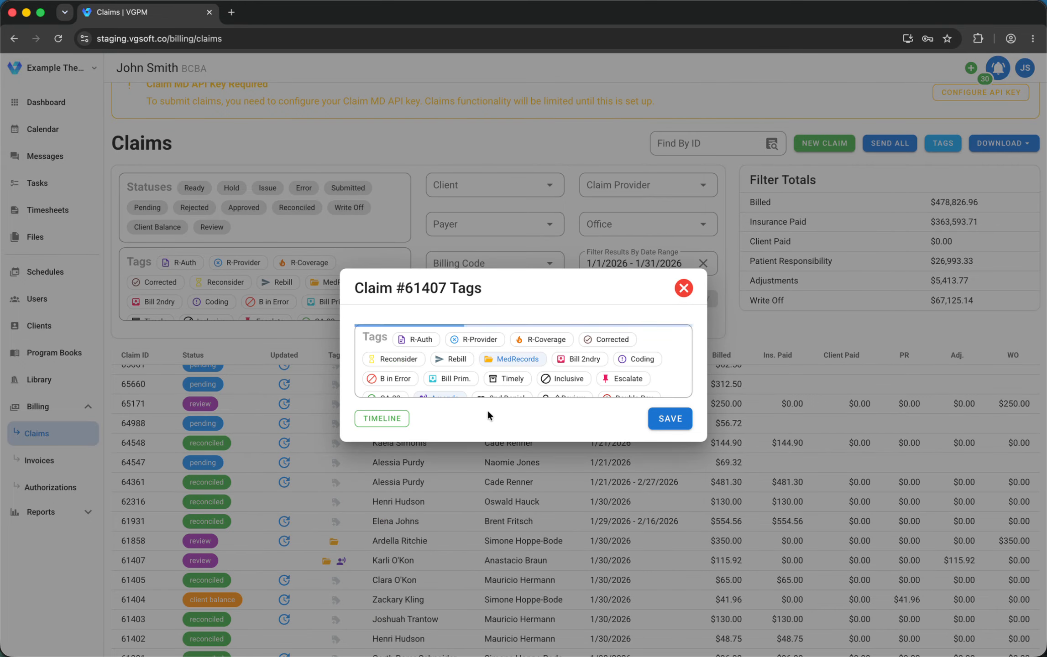
left_click(370, 425)
left_click(653, 103)
Step: View the timeline and the reconcile form of the pending $56.72 claim, and close it without saving
left_click(202, 423)
left_click(391, 457)
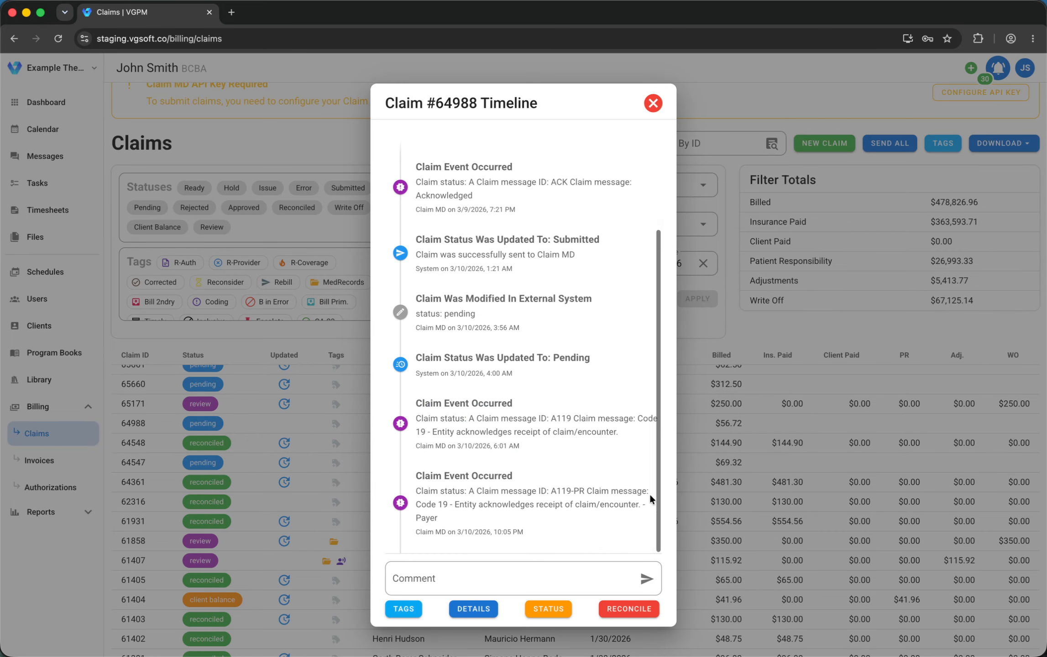
left_click(635, 609)
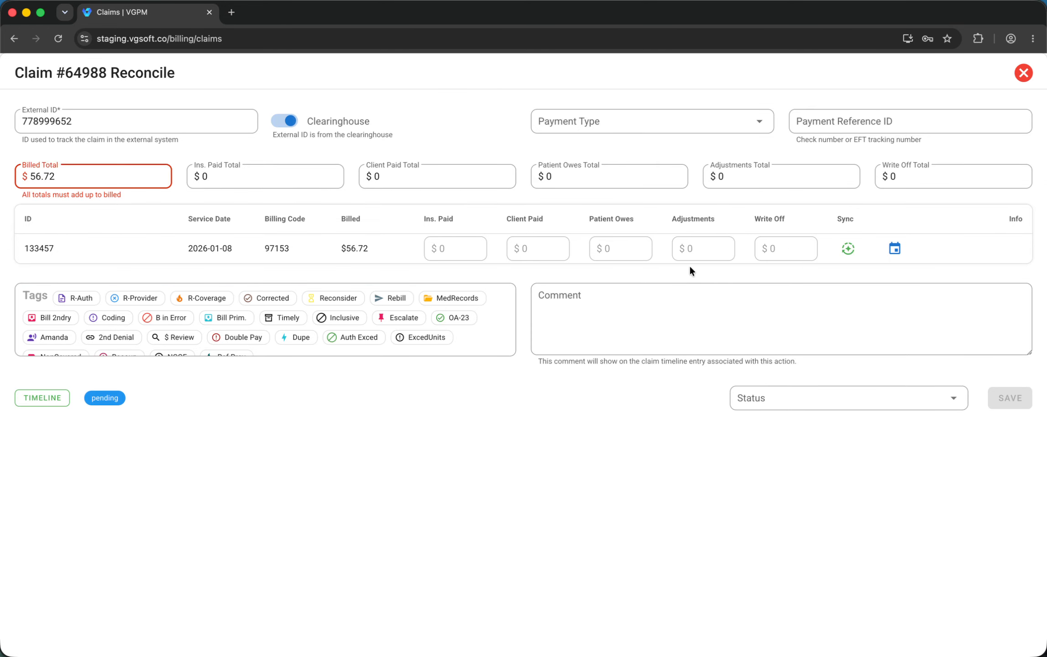
left_click(1024, 72)
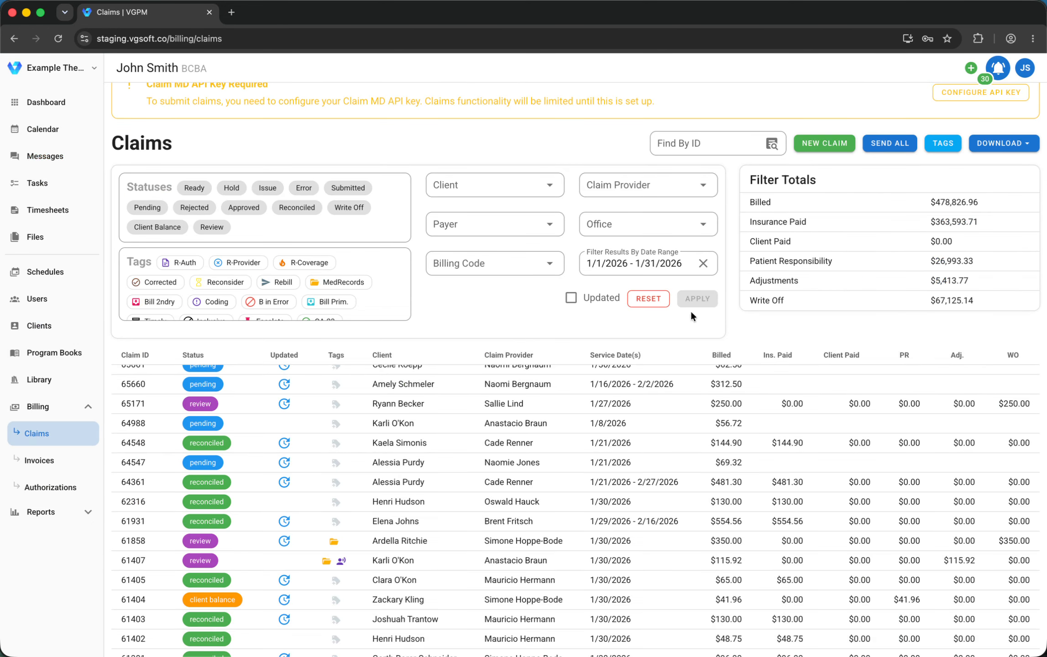
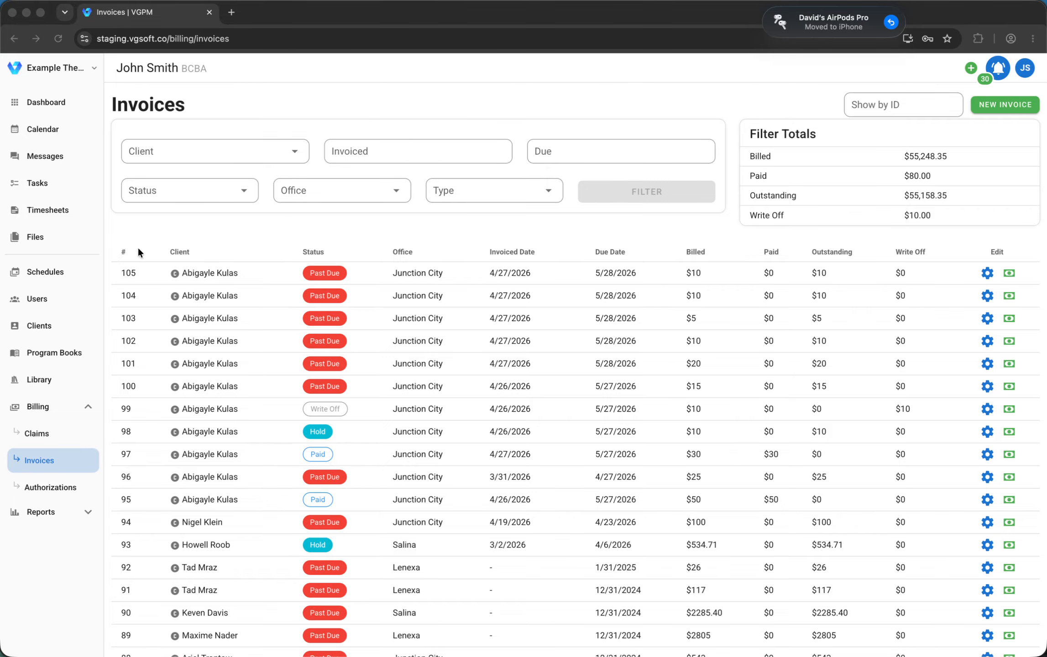
Step: Review the Type filter options for the invoices list without choosing one
left_click(494, 190)
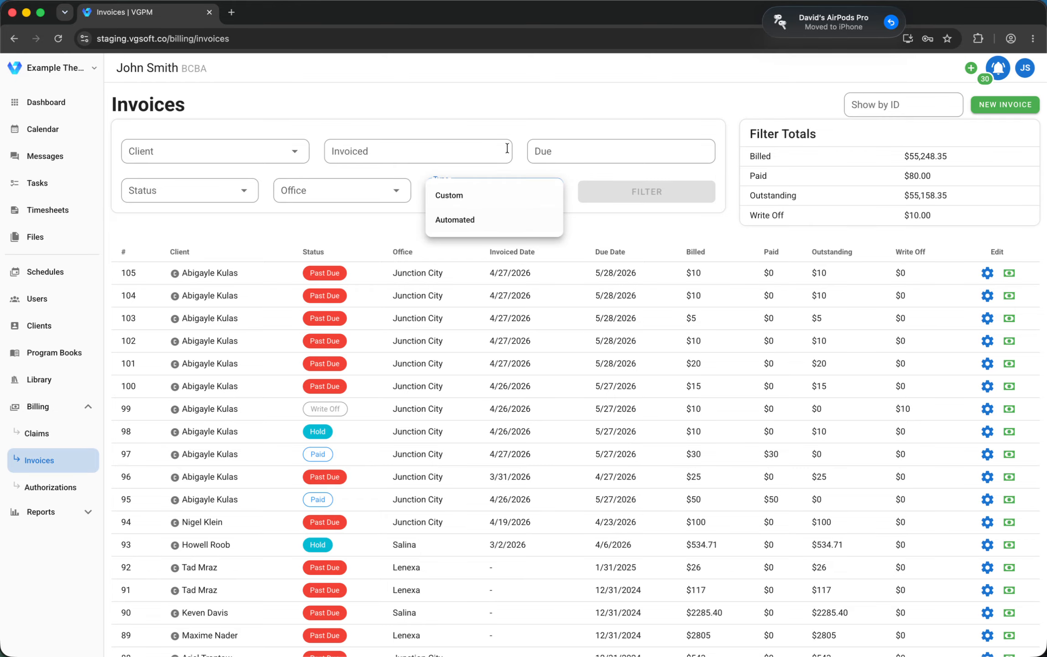
left_click(534, 122)
scroll(682, 132, "down", 1)
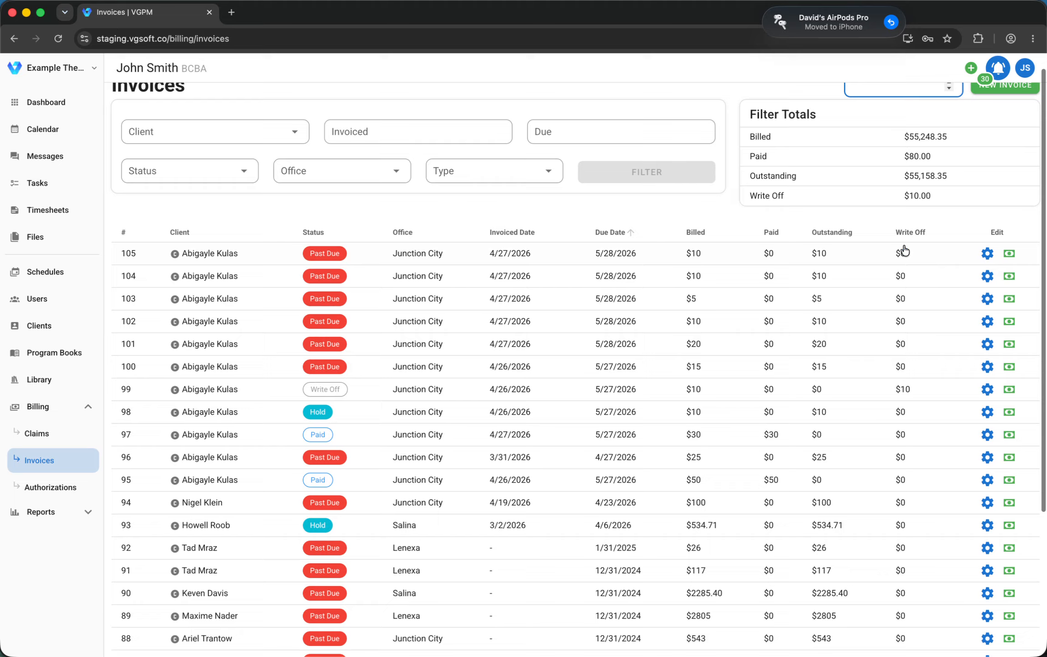
Step: View the first listed invoice's document and its edit form, closing both without changes
left_click(810, 260)
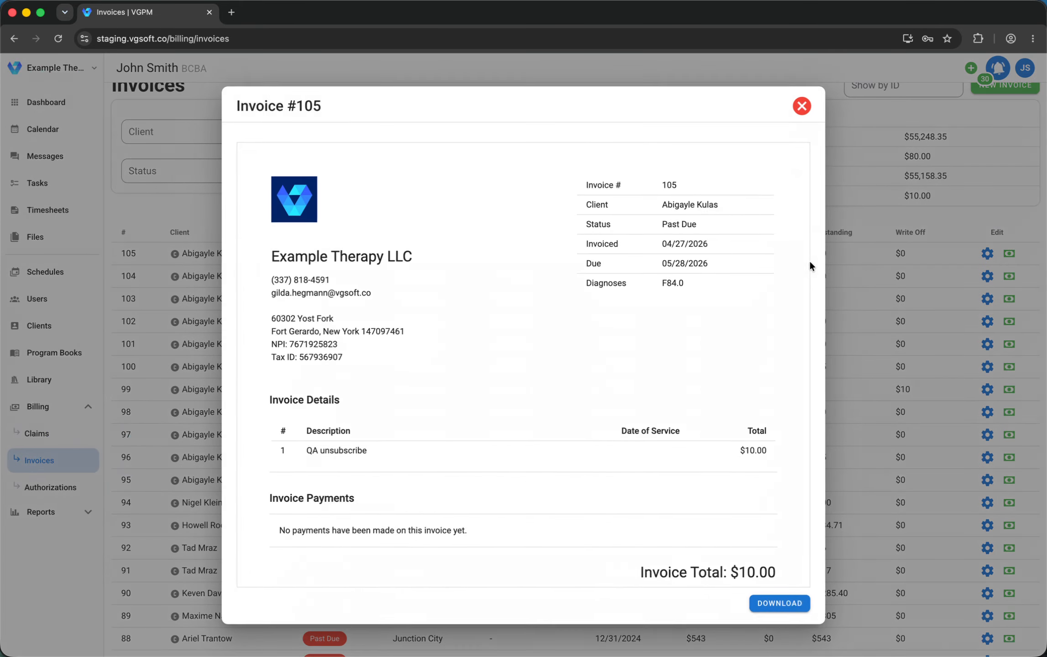
left_click(801, 108)
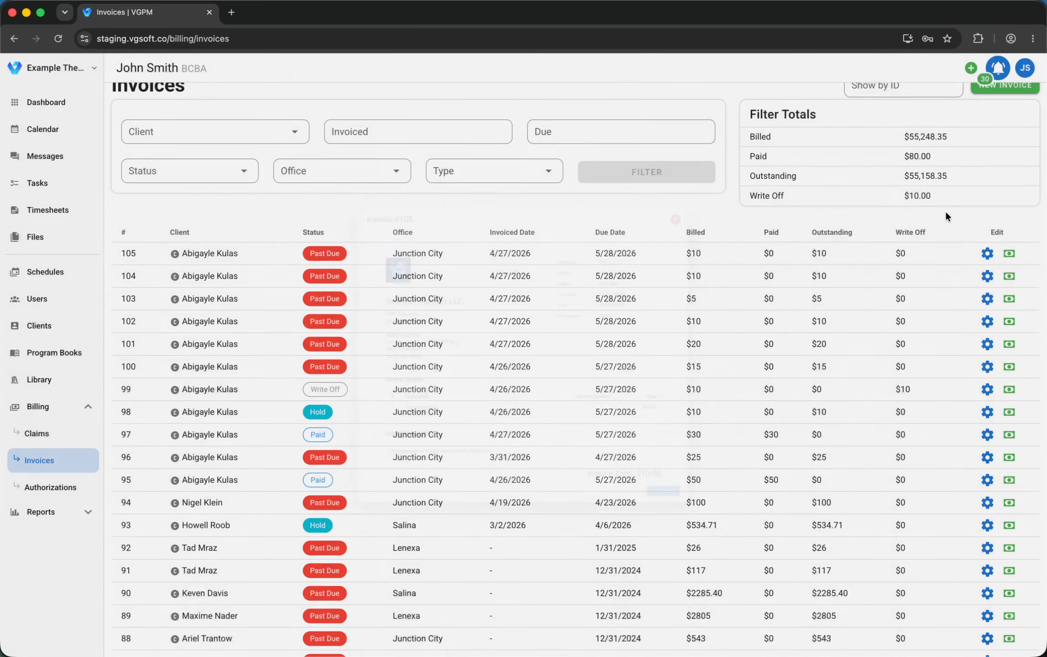
left_click(797, 254)
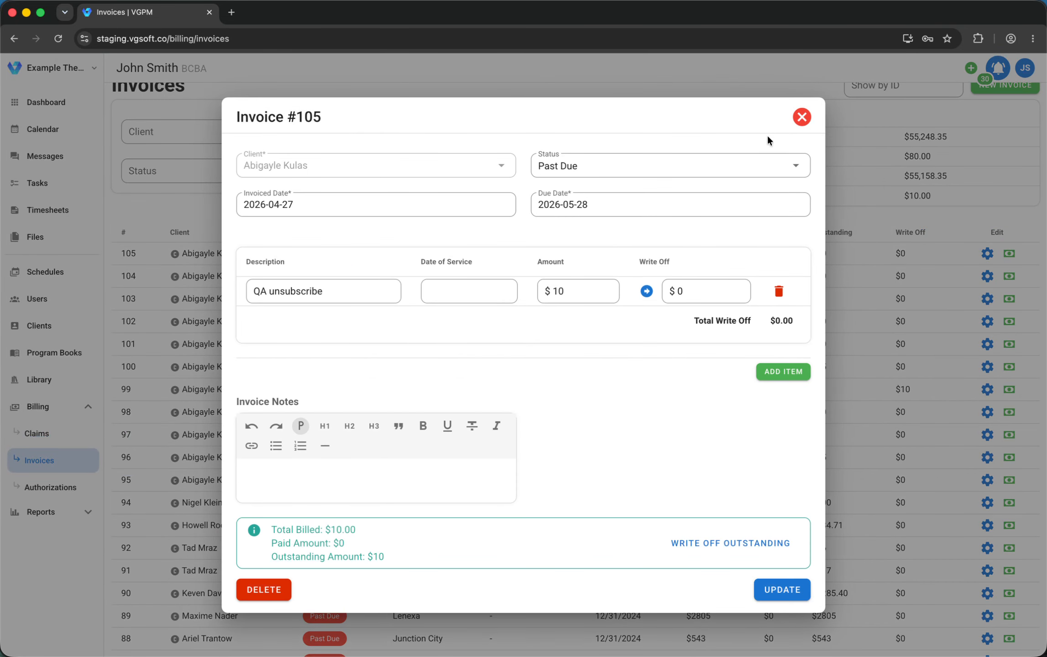
left_click(798, 120)
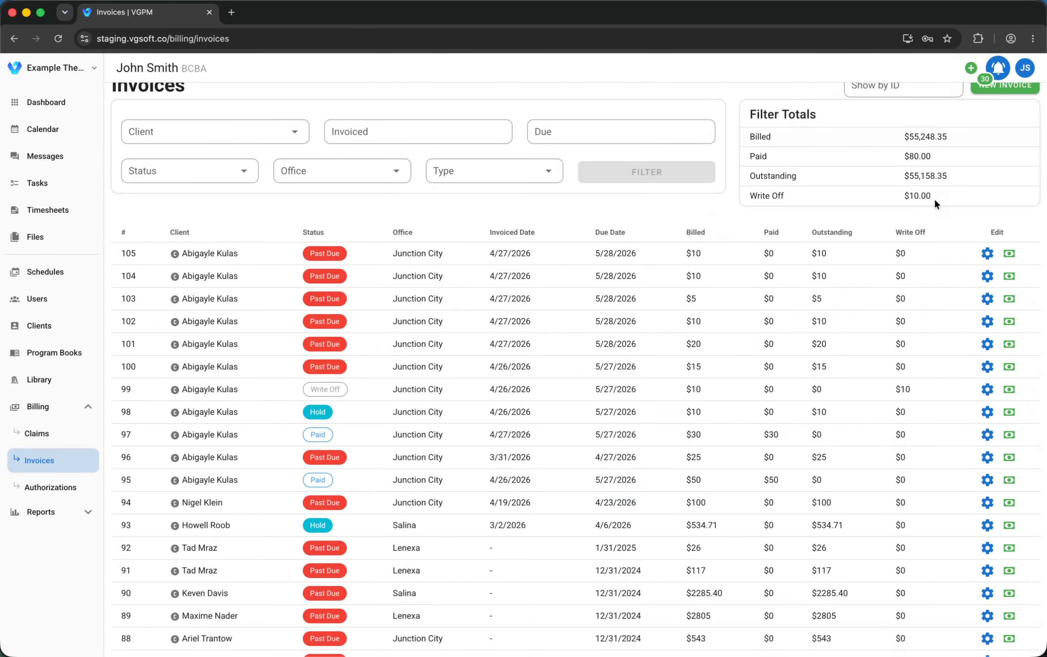
Step: View the payment form of the first listed invoice and close it without recording a payment
left_click(1009, 256)
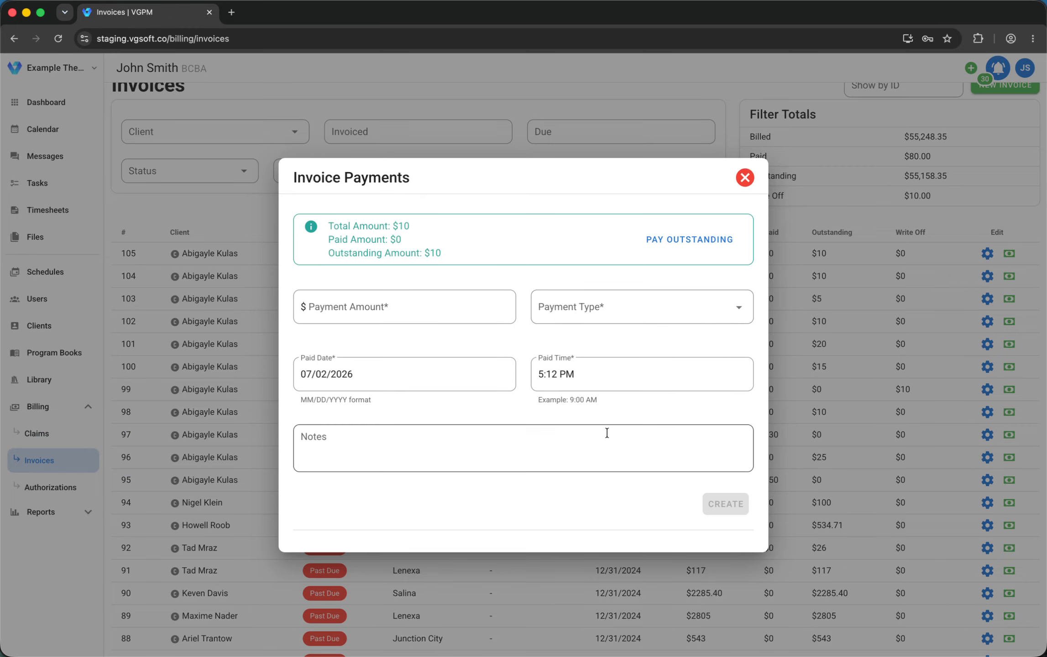
left_click(745, 178)
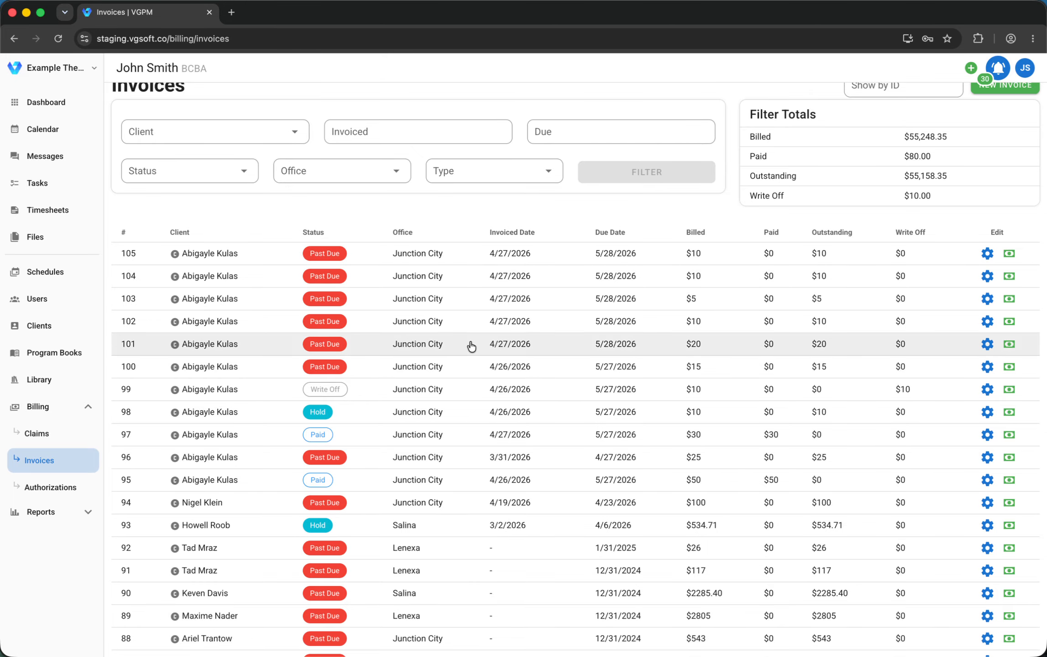
scroll(470, 346, "down", 1)
scroll(471, 347, "up", 3)
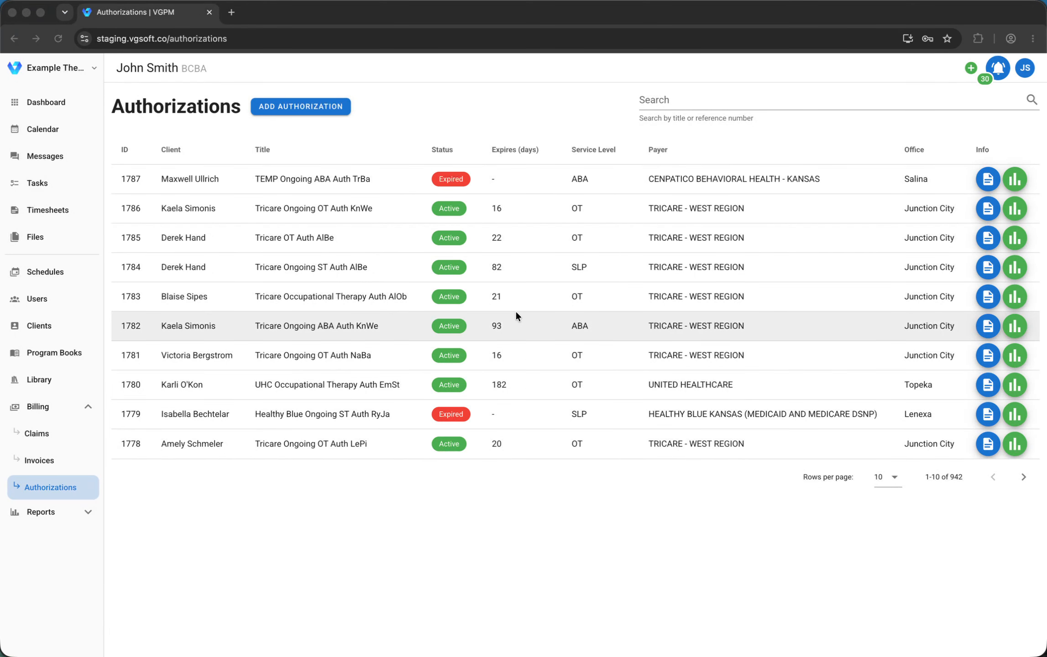
Step: Open a blank New Authorization form from the list of authorizations
left_click(342, 130)
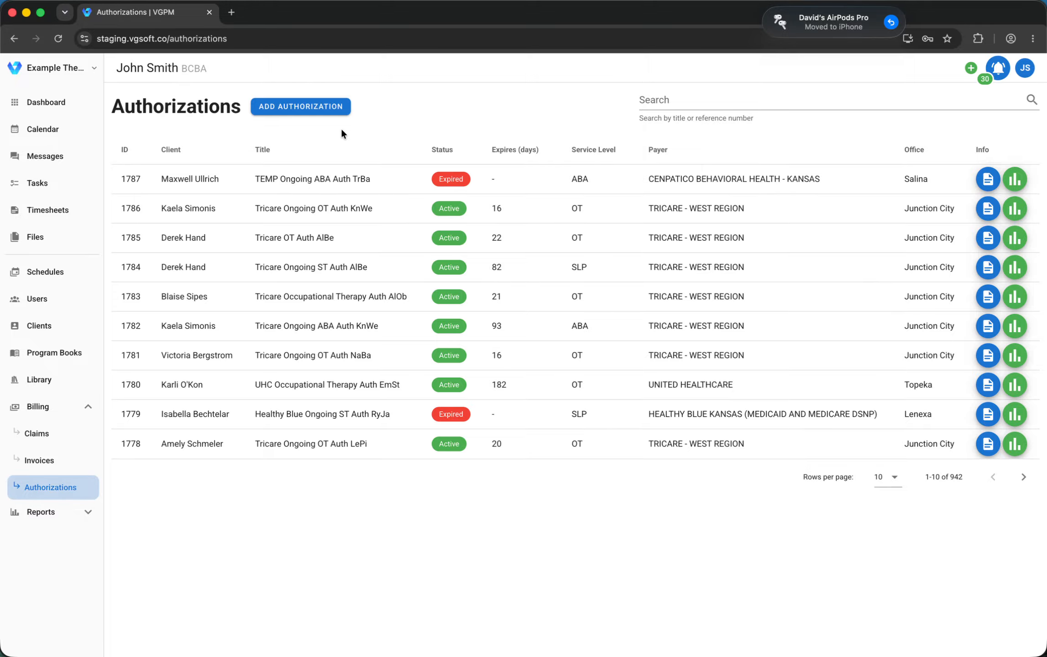
left_click(301, 106)
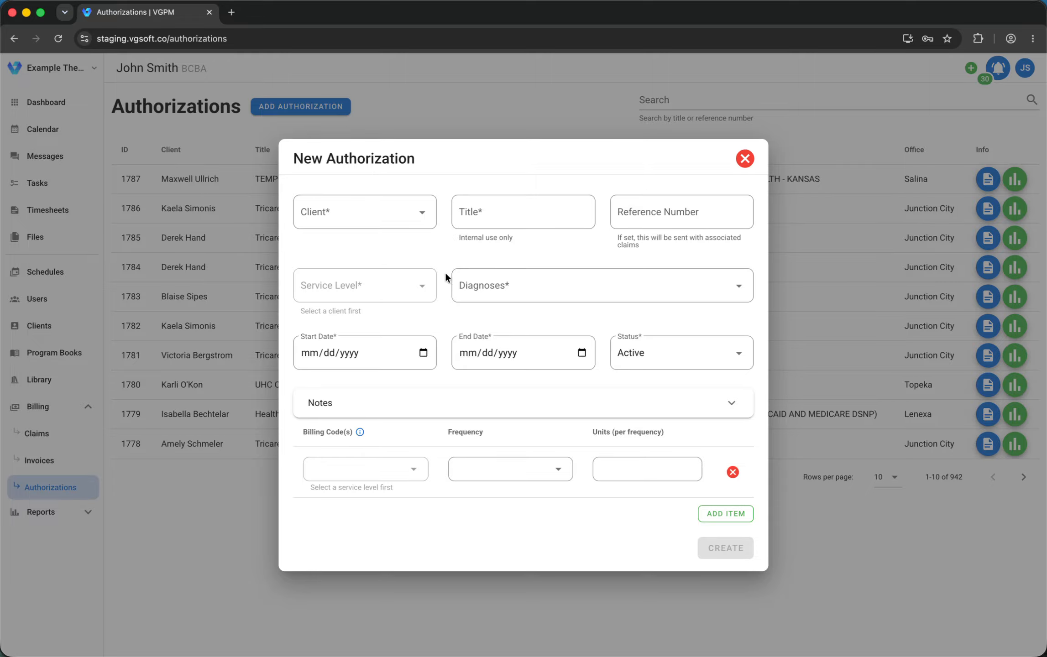
Step: Select the first listed client and the ABA service level for the new authorization, and check the diagnosis options without choosing any
left_click(360, 213)
left_click(359, 249)
left_click(511, 214)
left_click(384, 290)
left_click(402, 294)
left_click(485, 290)
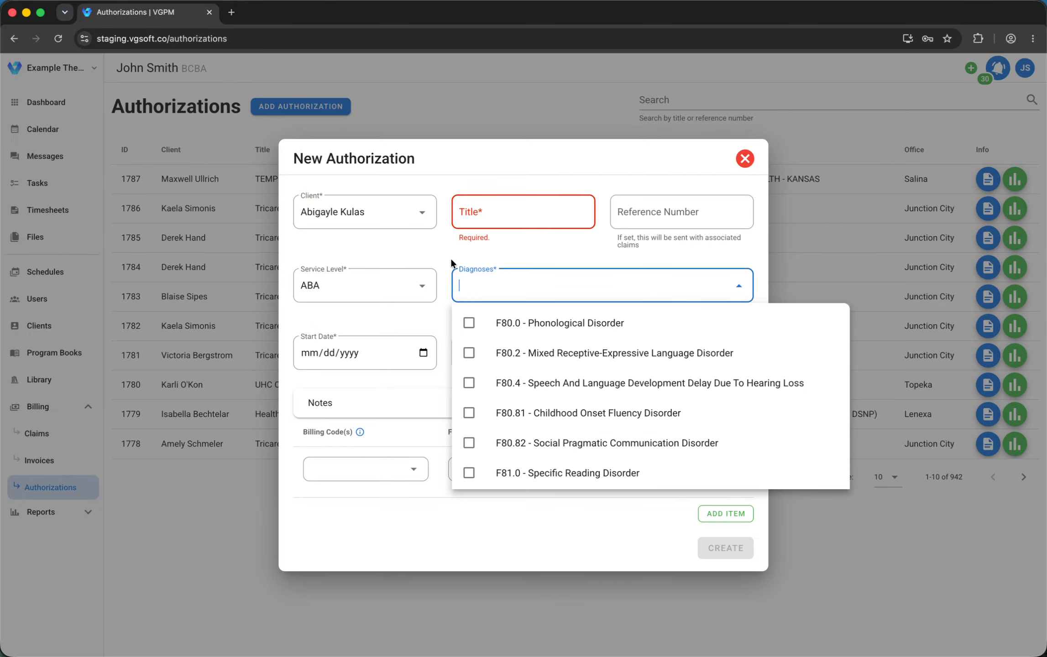
left_click(452, 263)
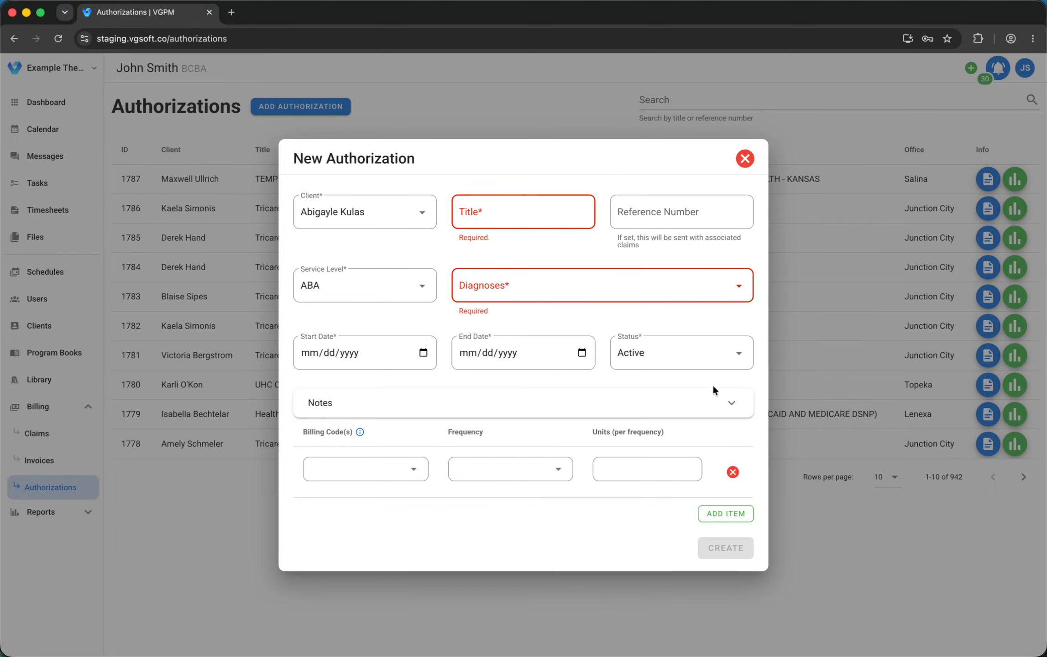
Step: Try the Pending status, expand the Notes section, and set the authorization's status back to Active
left_click(711, 366)
left_click(648, 357)
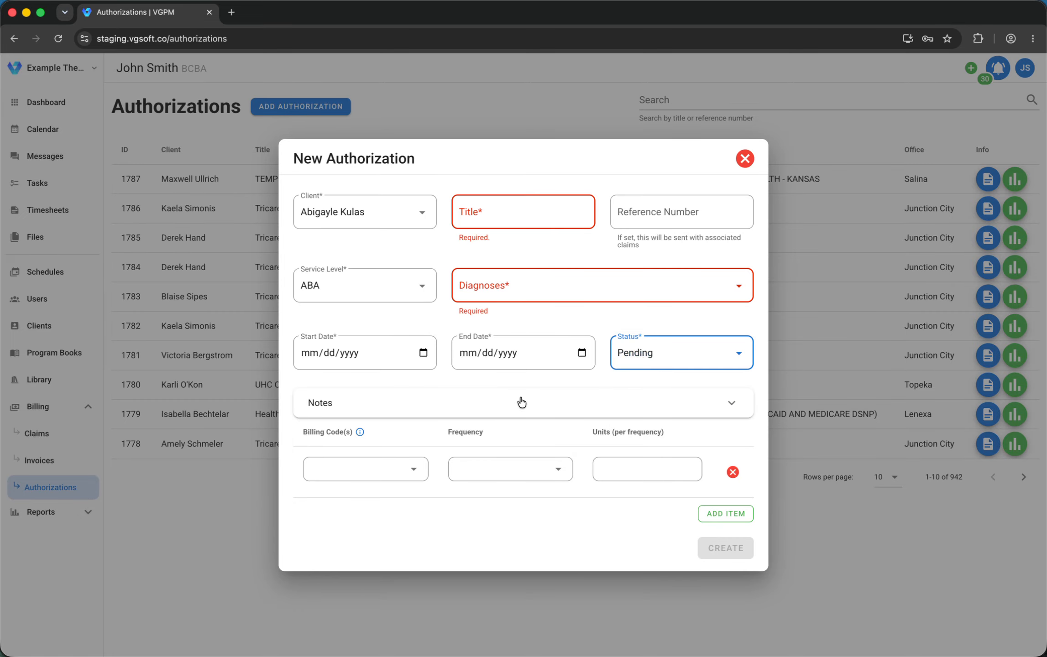
left_click(482, 401)
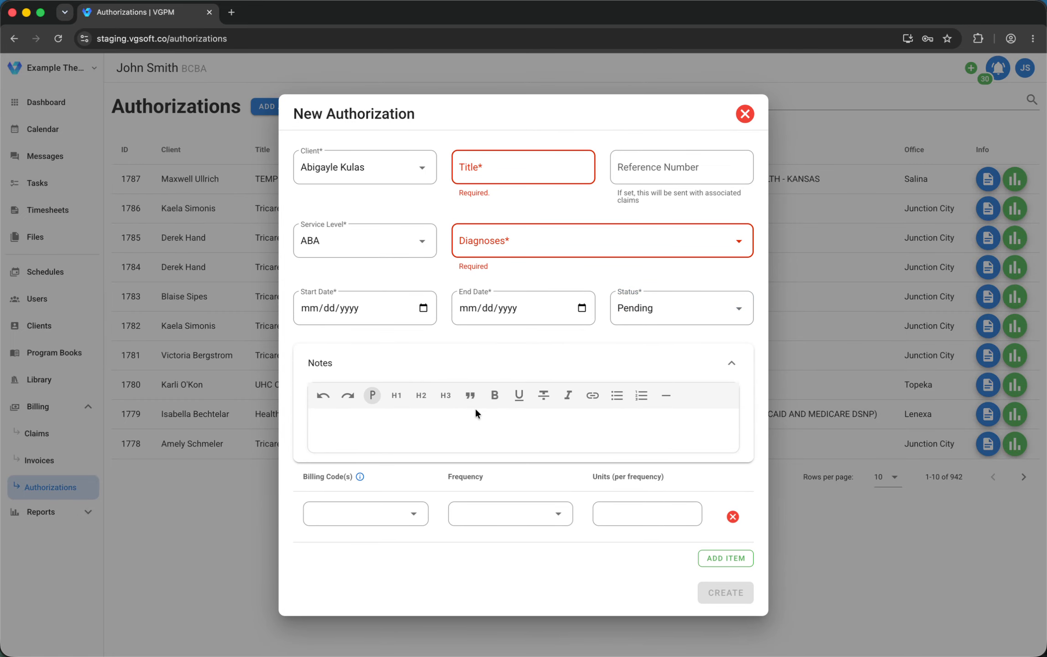
left_click(670, 311)
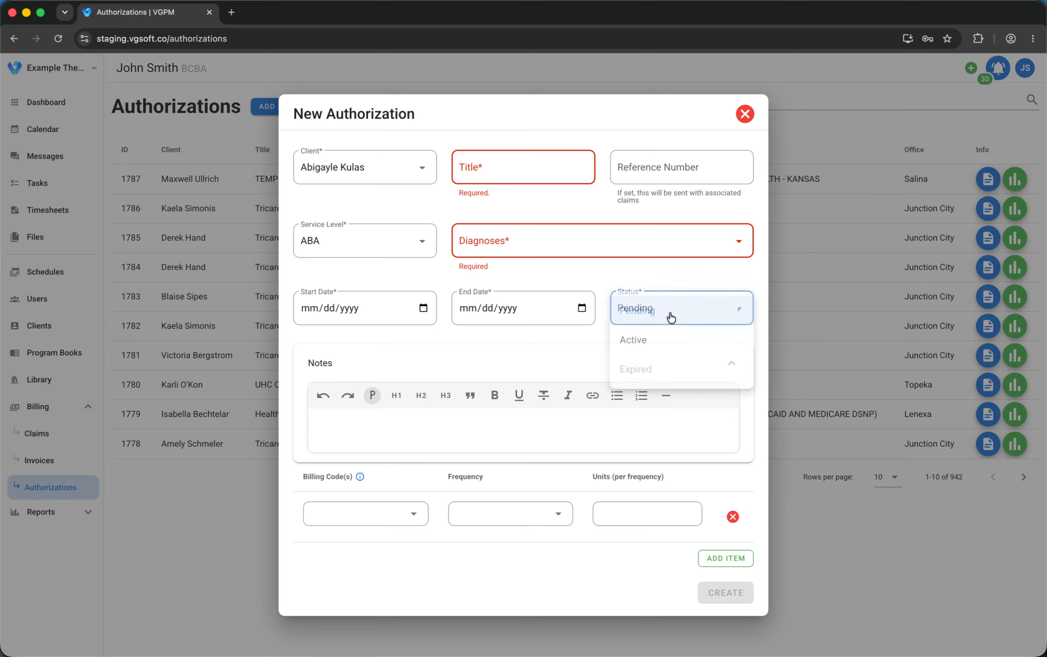
left_click(661, 344)
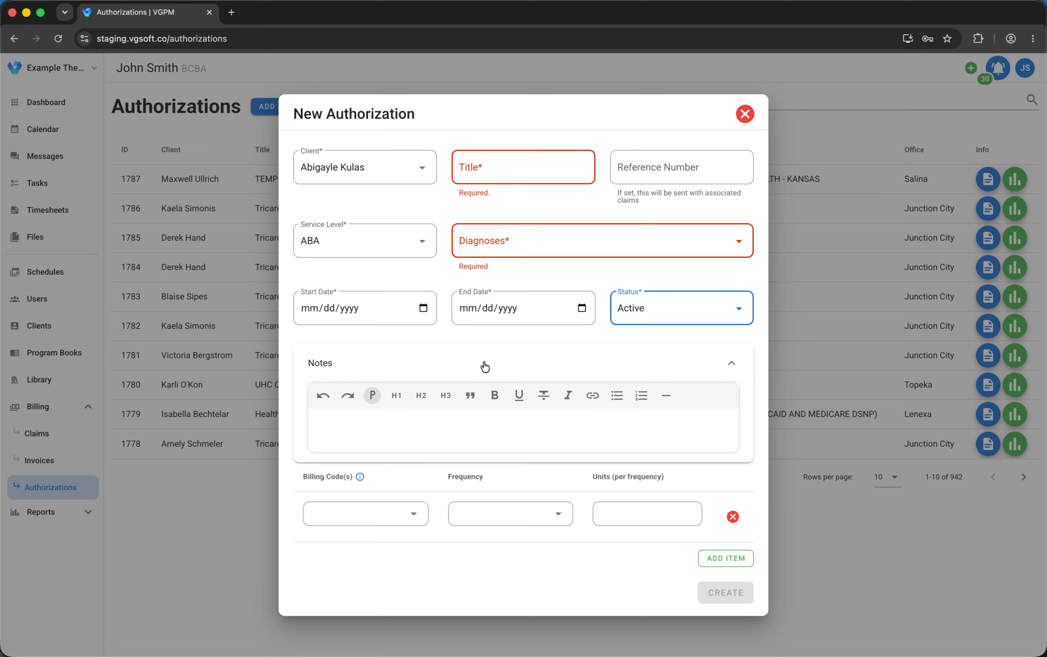
Step: Keep Active as the authorization's status and enter "Call Ref #" in the notes
left_click(631, 308)
left_click(641, 341)
left_click(365, 430)
type("Call Ref #")
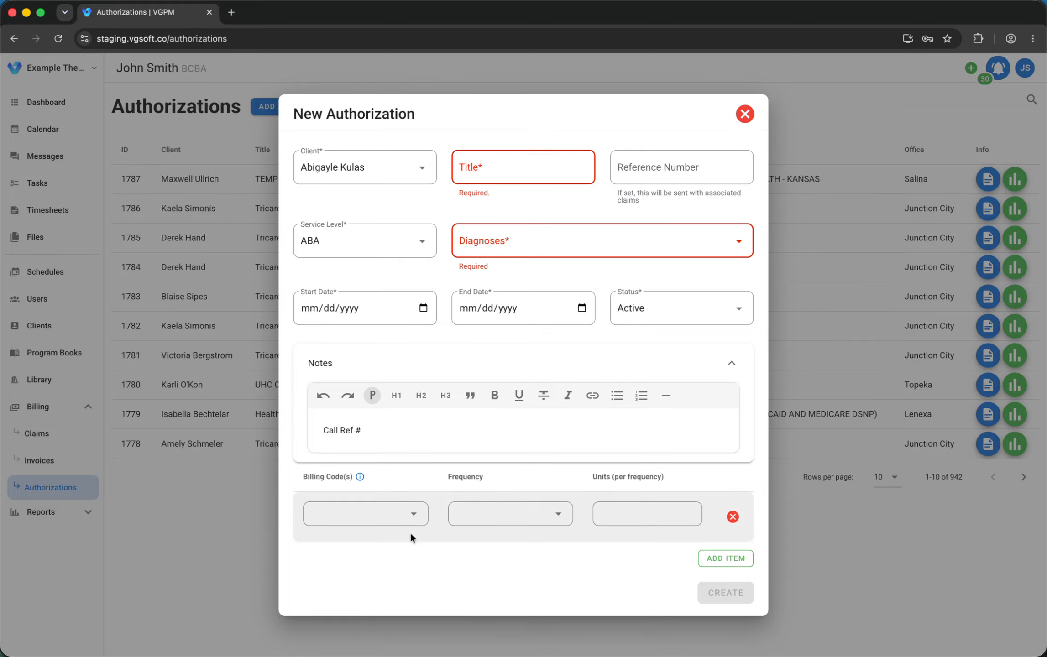
Step: Add a second billing item to the authorization and assign billing code 97154 to the first item
left_click(732, 556)
left_click(370, 504)
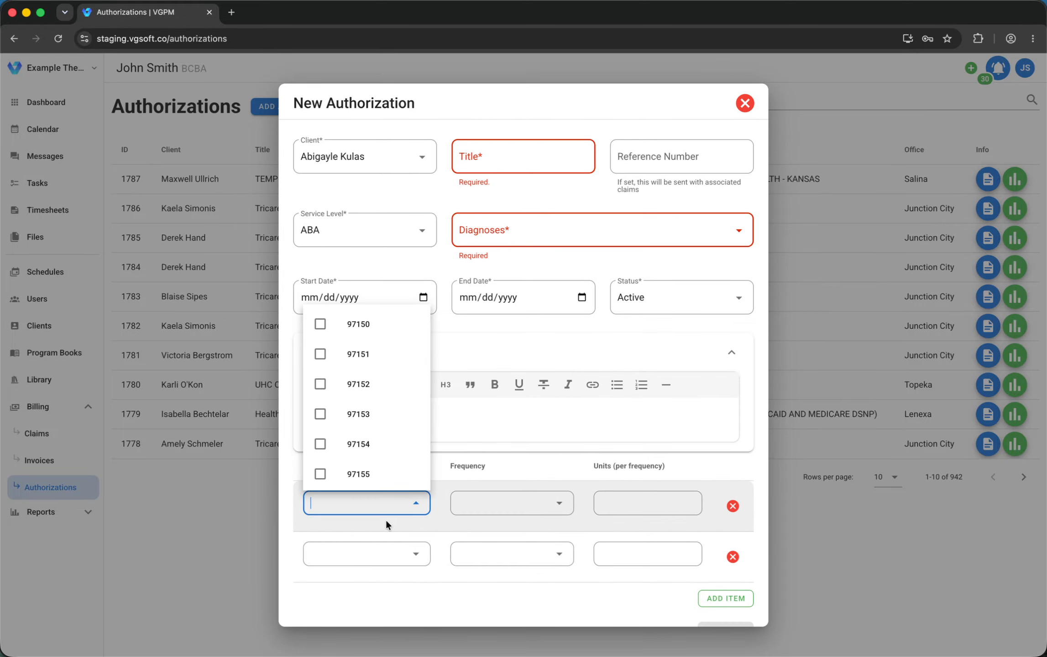
left_click(358, 443)
Step: Fill the second item with billing codes 97152, 97153 and 97154, a Monthly frequency and 40 units
left_click(400, 554)
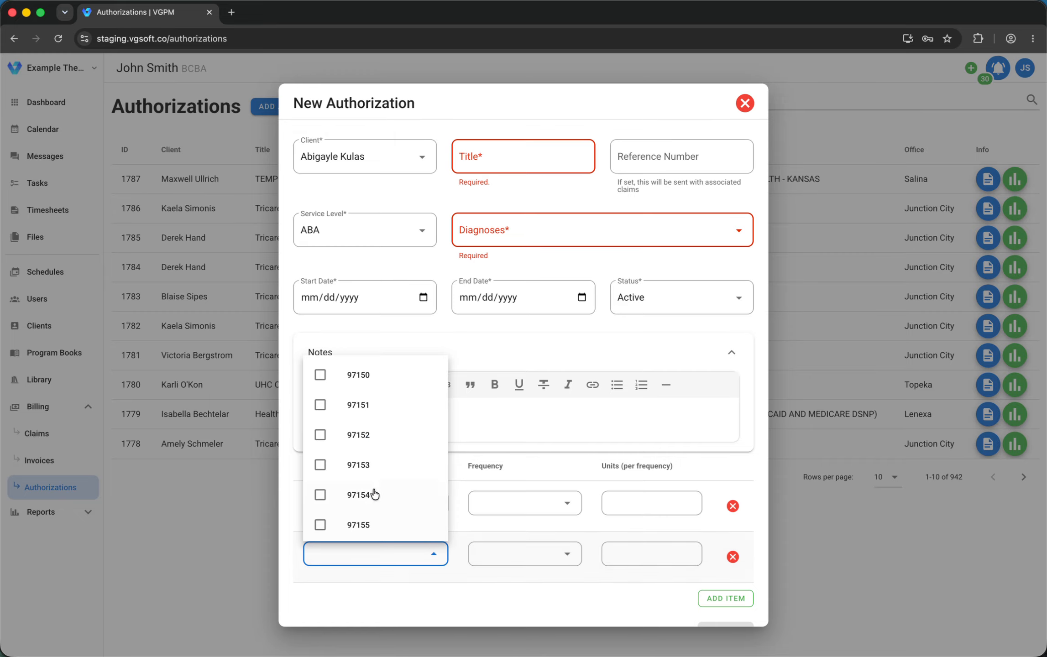
left_click(375, 440)
left_click(368, 465)
left_click(365, 495)
left_click(530, 550)
left_click(658, 544)
type("40")
Step: Set the first item to 160 units with a Weekly frequency, and the second item to 10000 units
left_click(651, 476)
type("160")
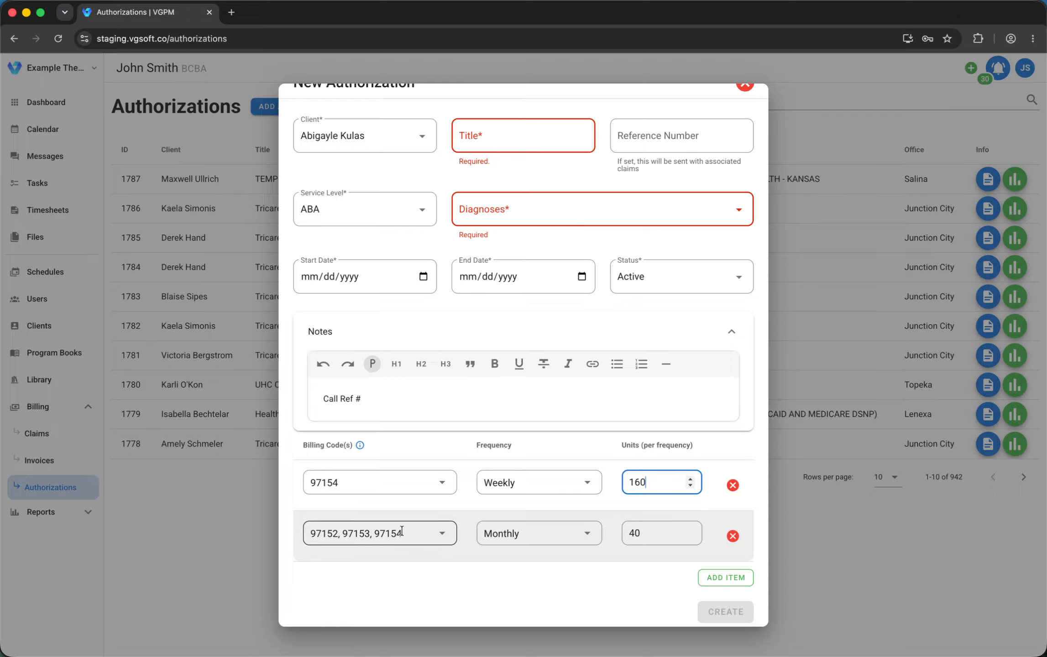
left_click(661, 533)
key("BackSpace")
key("BackSpace")
type("10000")
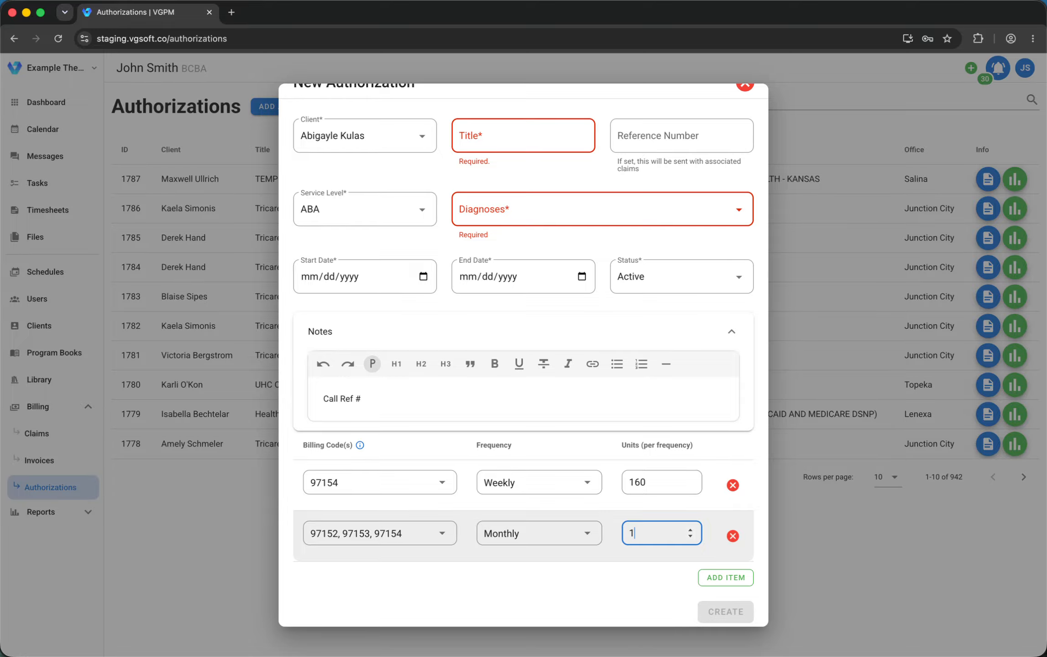